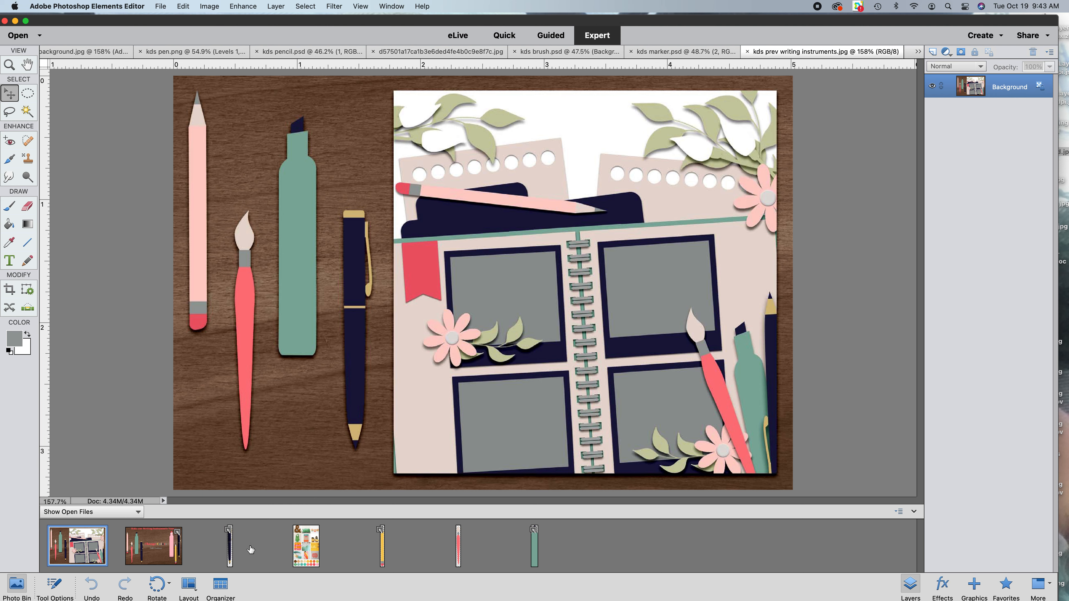
View the finished pen artwork and bring up the available layer styles
left_click(228, 557)
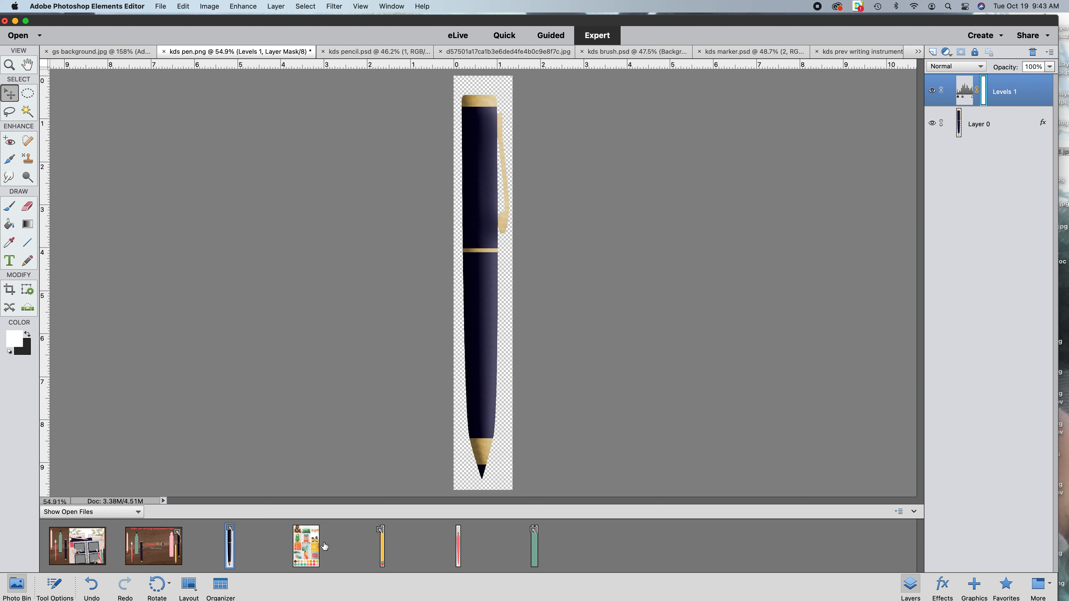
left_click(943, 590)
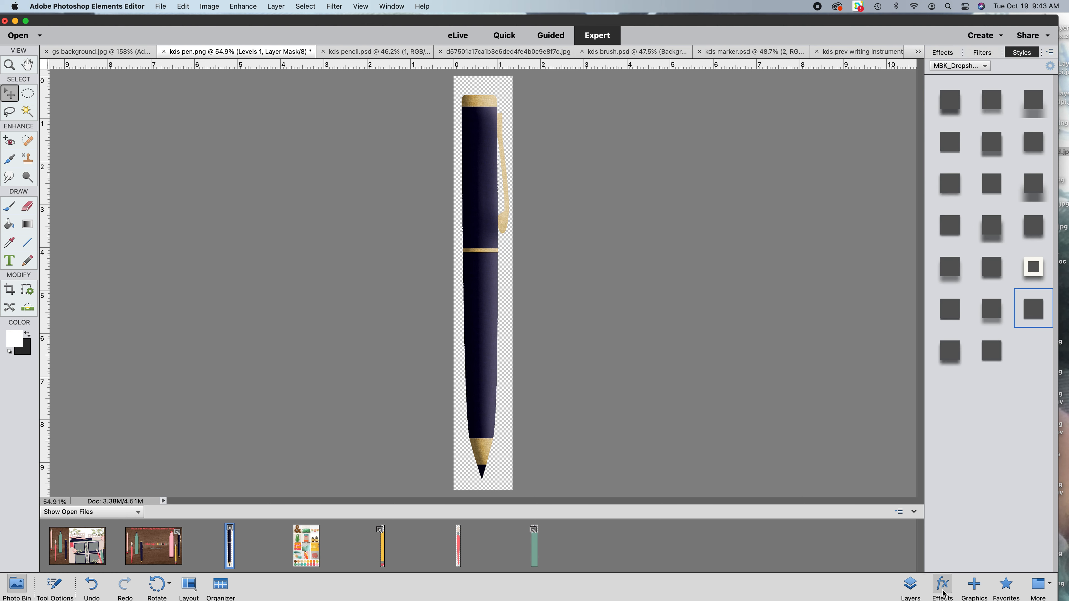
Sample the golden yellow swatch from the color palette image and ready the Paint Bucket for the pencil's body layer
left_click(304, 551)
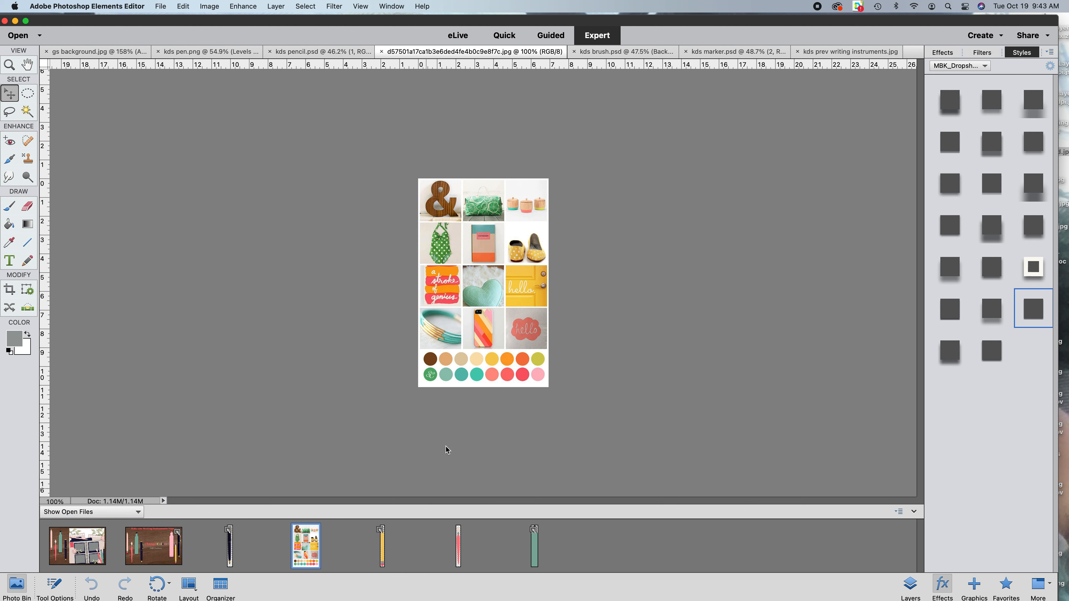
left_click(9, 242)
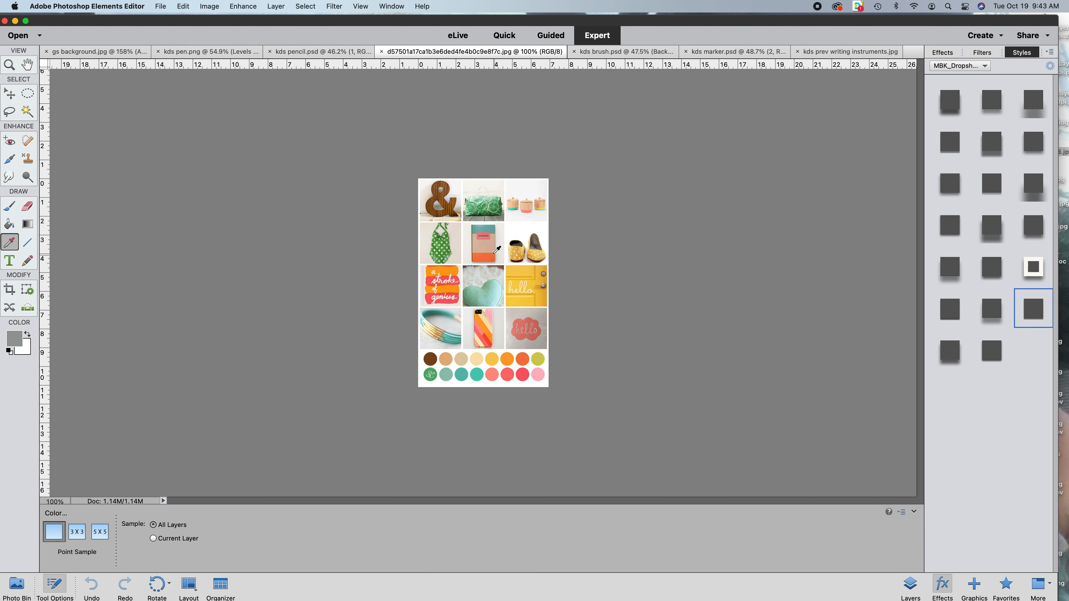
left_click(492, 360)
left_click(17, 586)
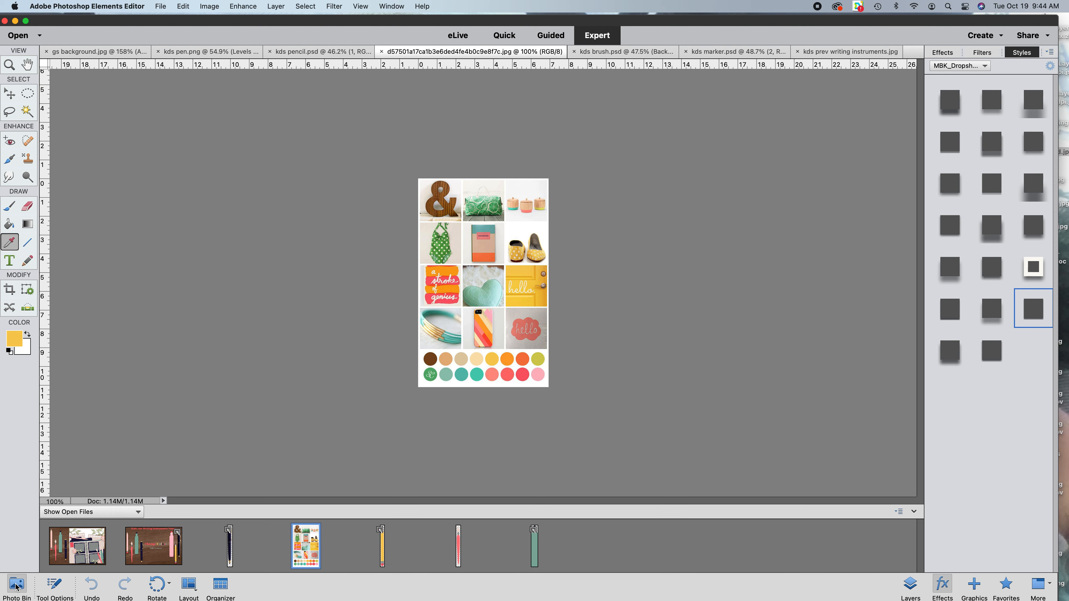
left_click(383, 555)
left_click(910, 586)
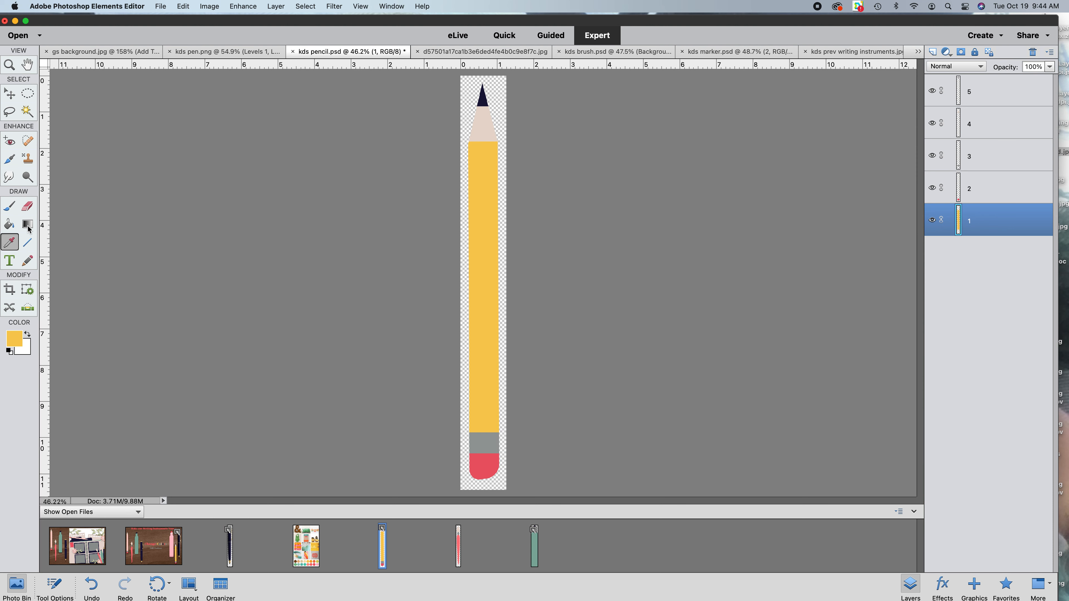
left_click(10, 226)
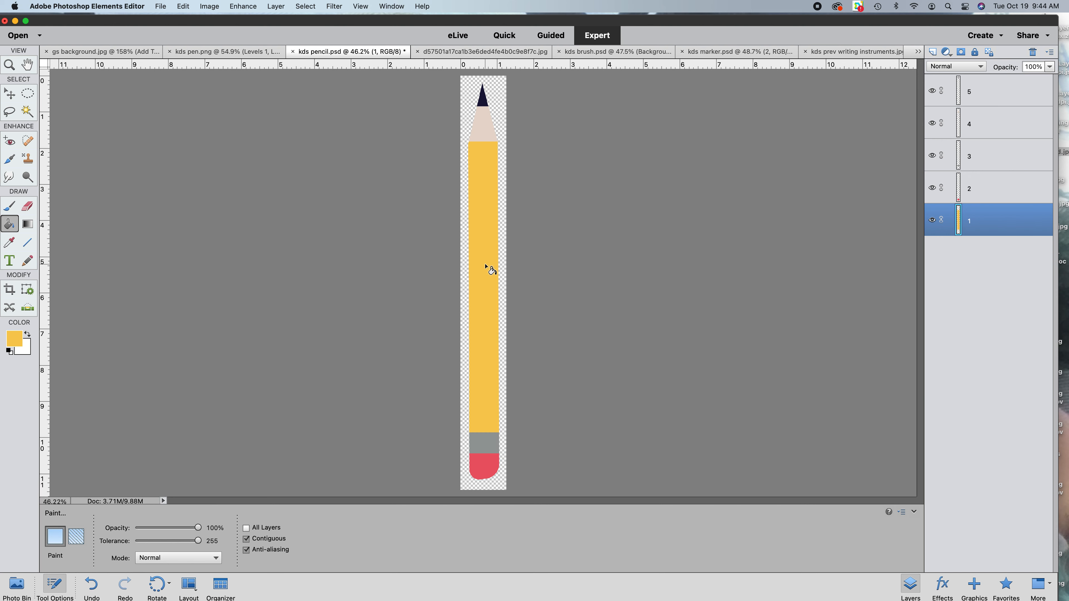
Sample the coral swatch from the bottom row of the palette image and return to the pencil document
left_click(11, 585)
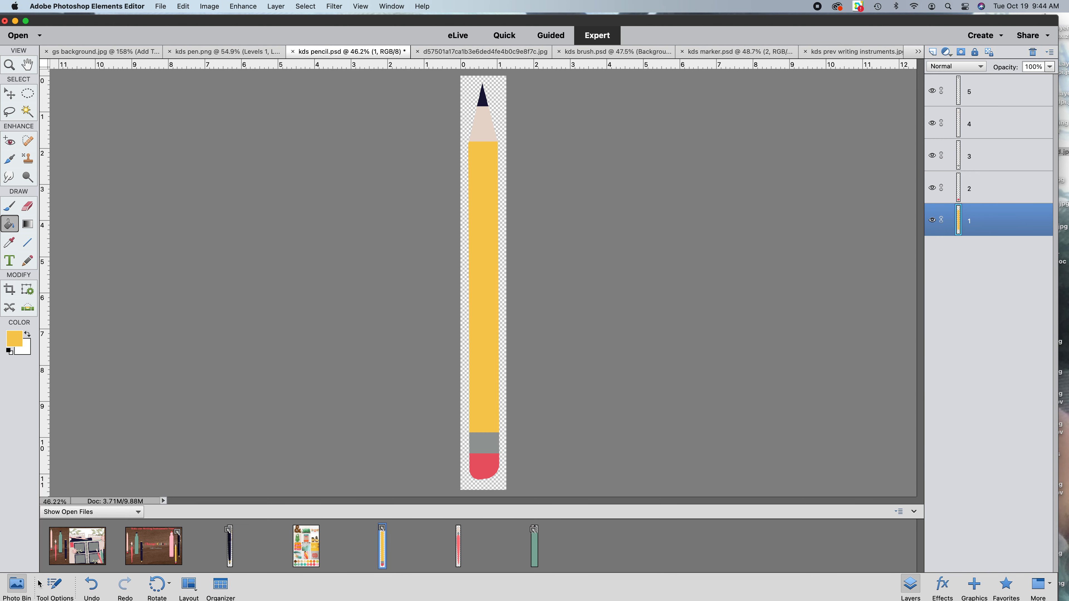
left_click(311, 558)
left_click(10, 242)
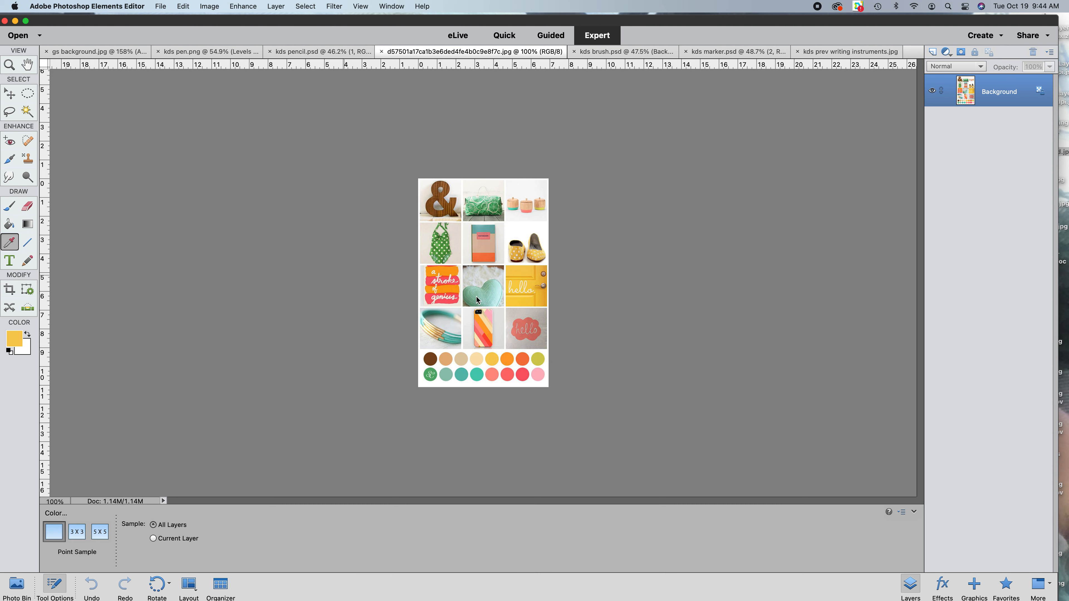
left_click(506, 374)
left_click(16, 584)
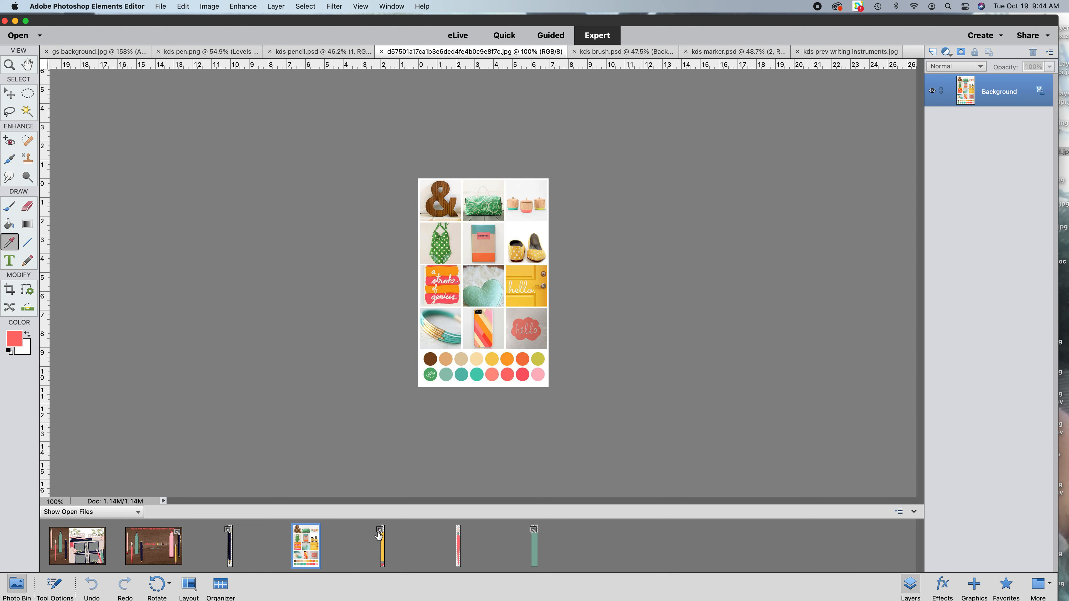
left_click(382, 546)
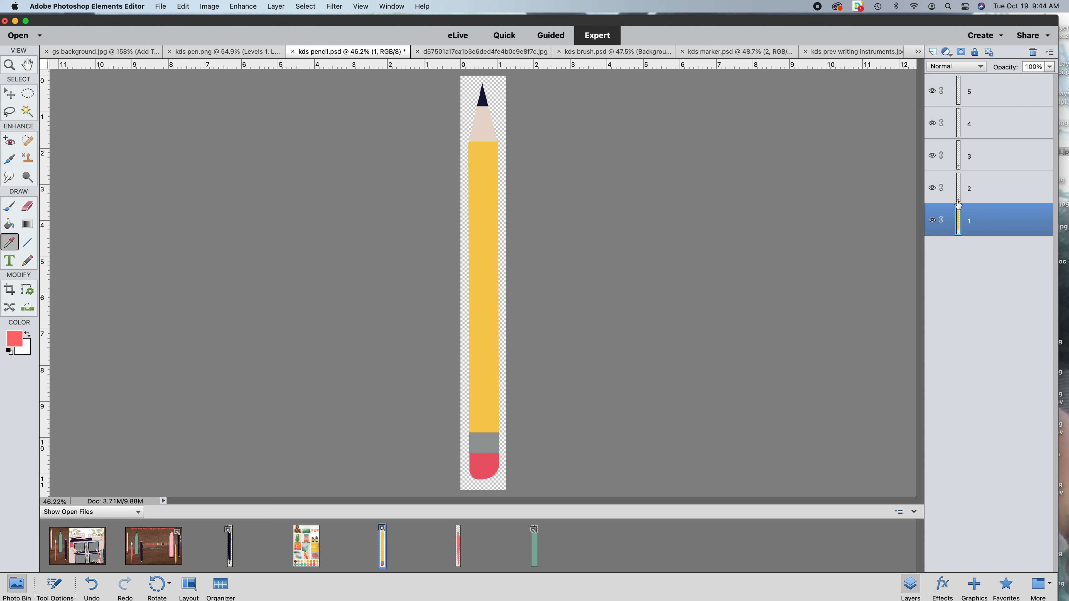
Add a new layer above eraser layer 2, fill it with the sampled coral, and clip it to the eraser
left_click(933, 52)
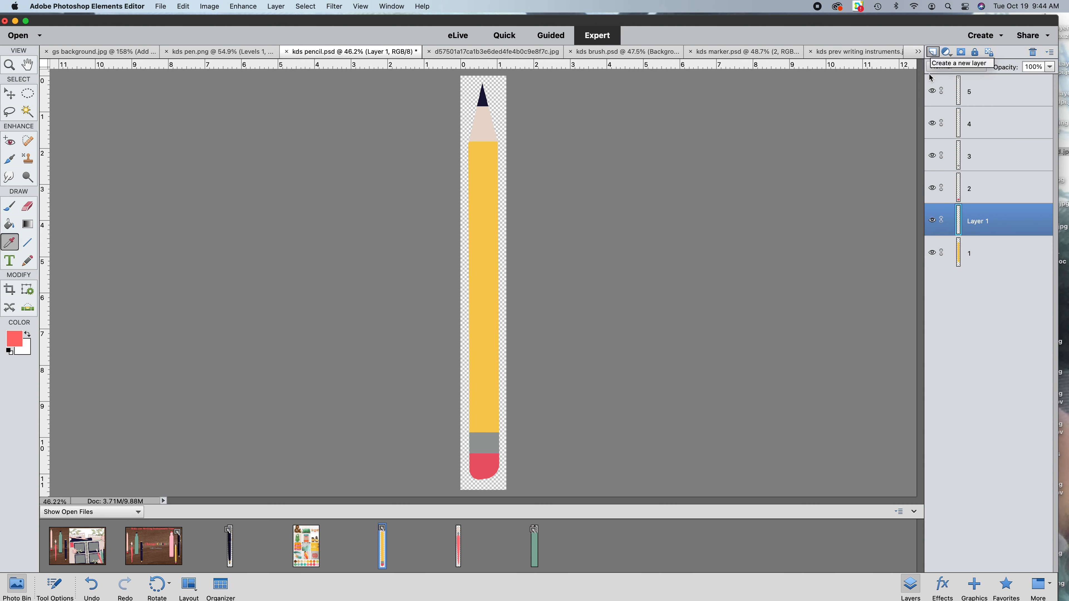
left_click_drag(1001, 223, 994, 181)
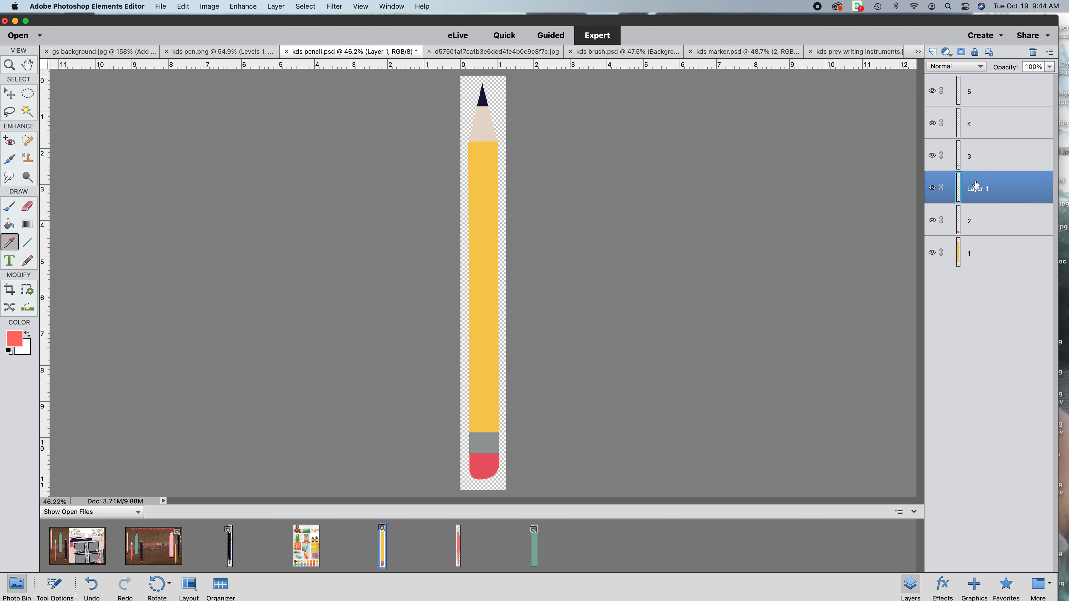
left_click(10, 224)
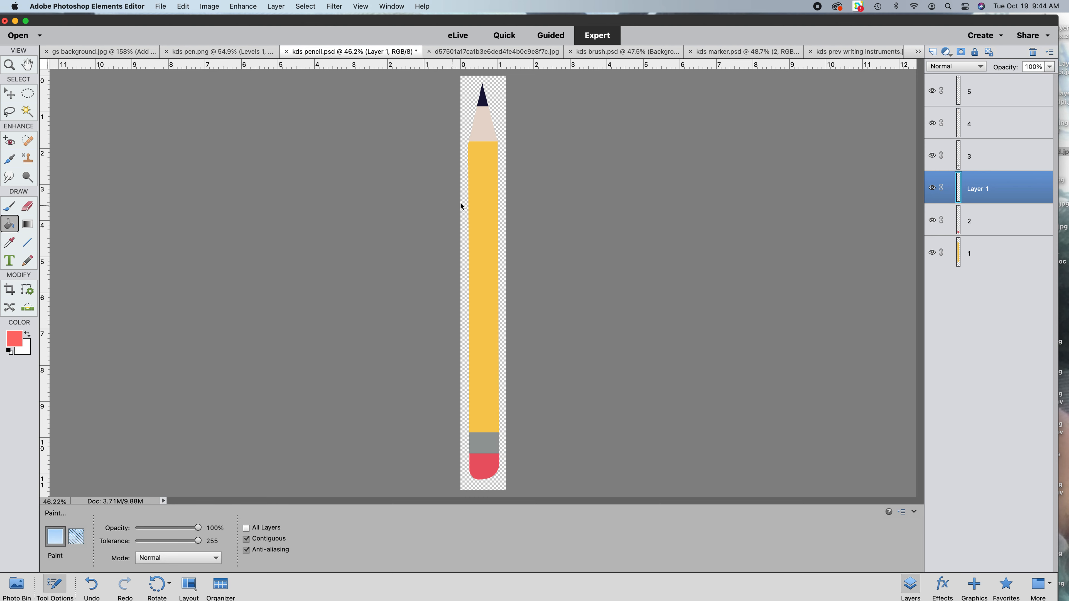
left_click(479, 211)
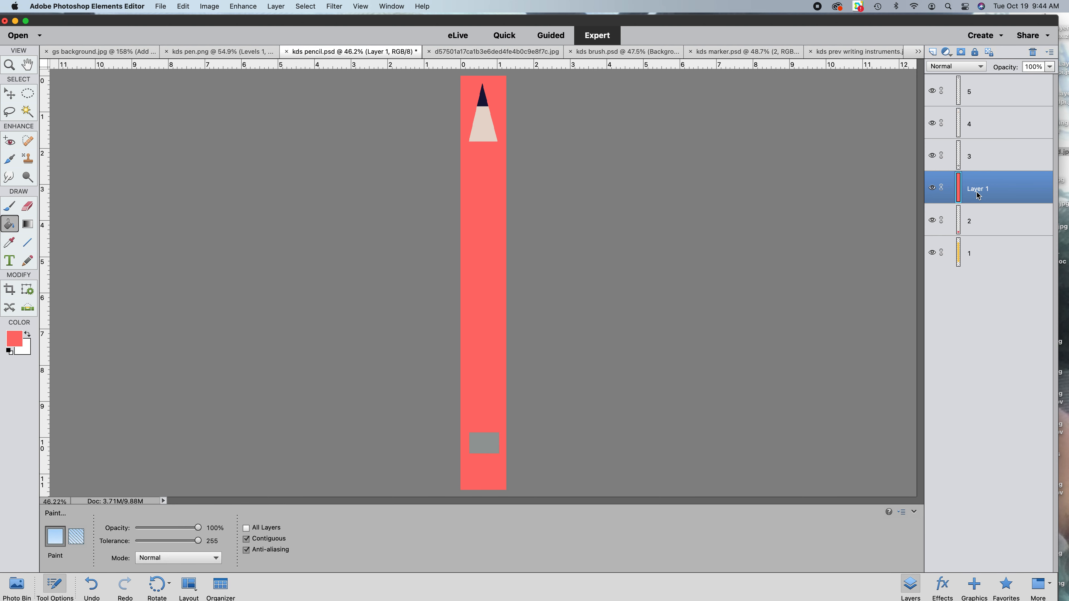
right_click(978, 193)
left_click(990, 284)
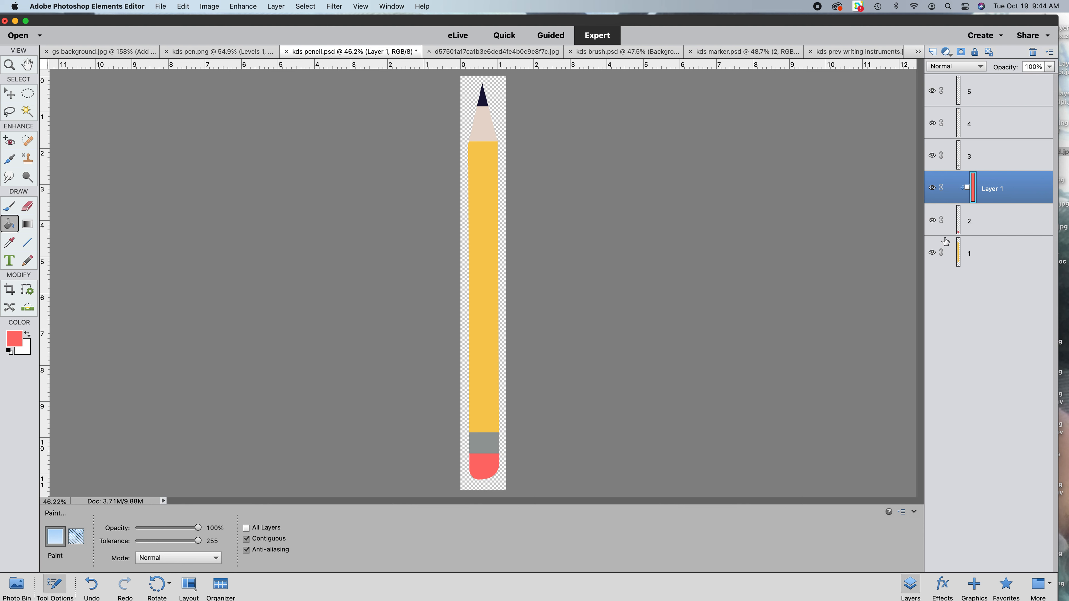
Merge all the pencil layers, including the clipped coral layer, into a single layer
left_click(979, 97, "super")
left_click(979, 126, "super")
left_click(980, 153, "super")
left_click(984, 219, "super")
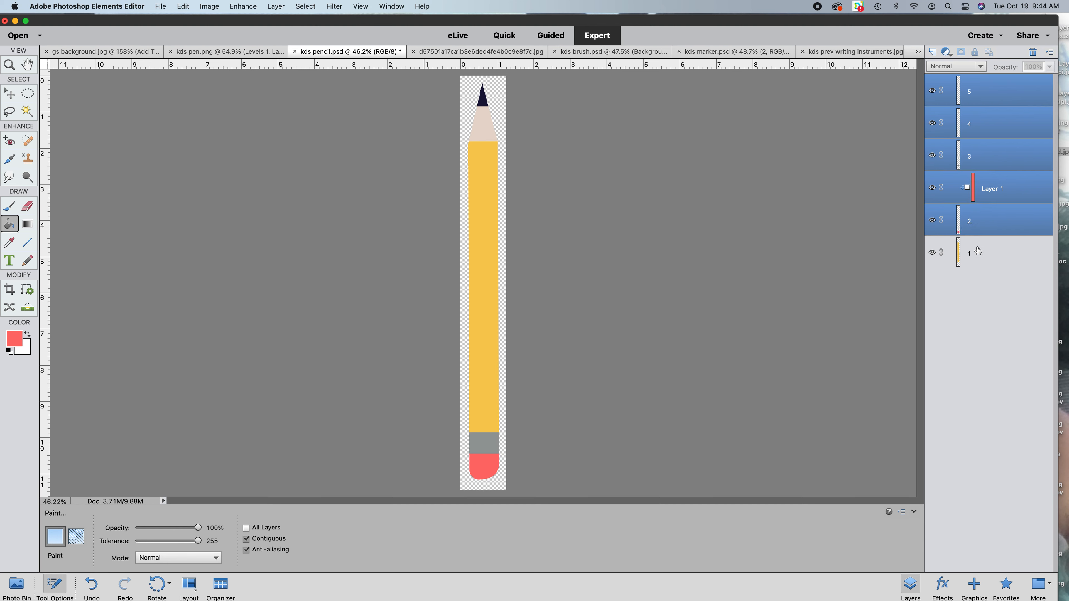
left_click(976, 248, "super")
right_click(978, 250)
left_click(994, 441)
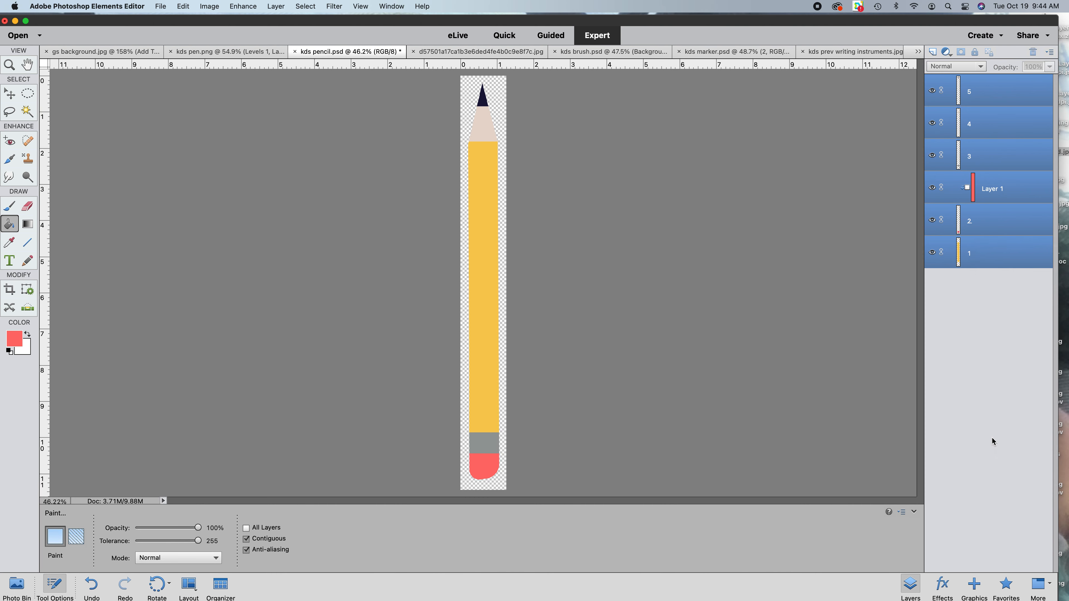
Apply the first style of the MBK_PuffyBevel_Styles set to the merged pencil
left_click(941, 586)
left_click(961, 65)
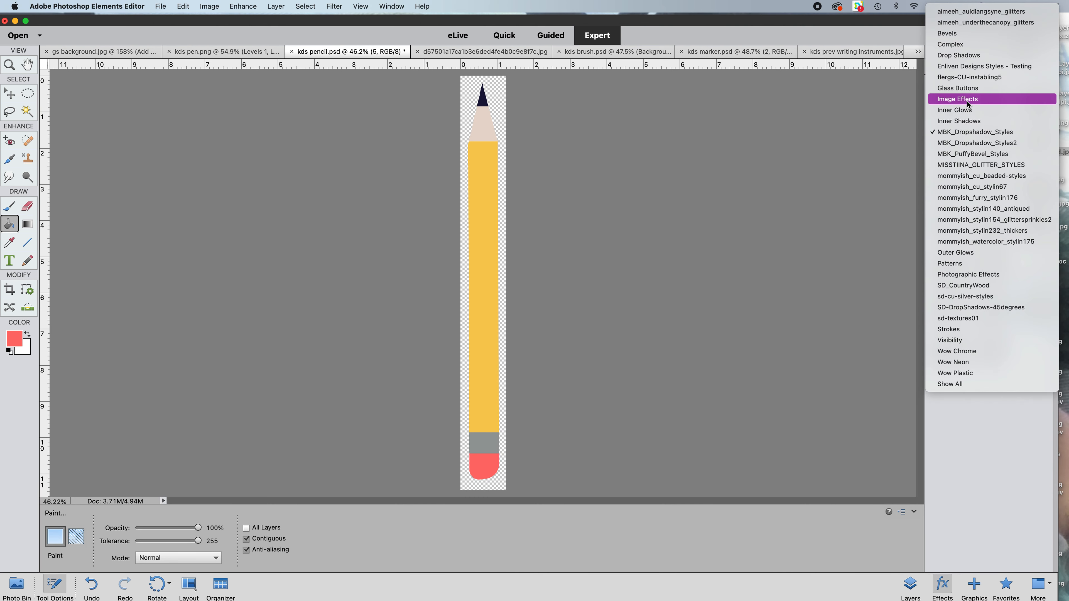
left_click(949, 154)
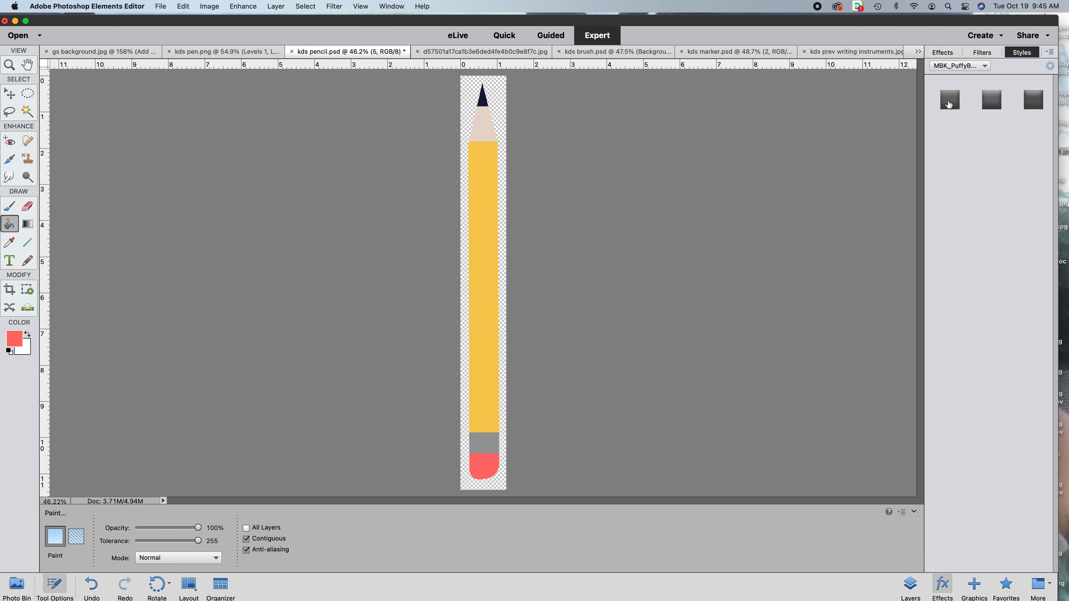
left_click(947, 102)
left_click(910, 586)
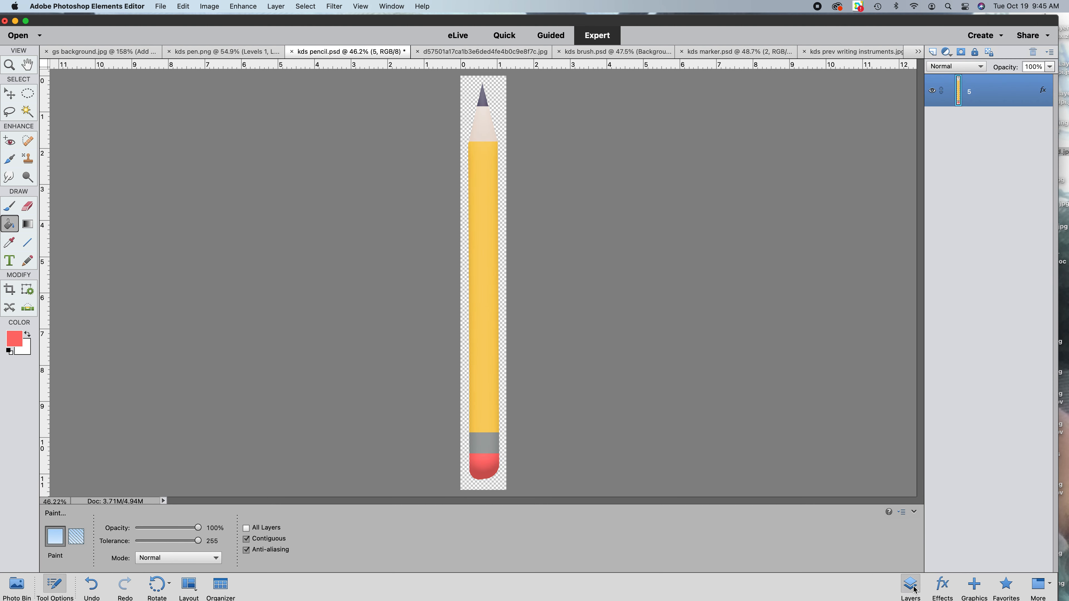
Set the pencil style's bevel size to 242 px
double_click(1042, 93)
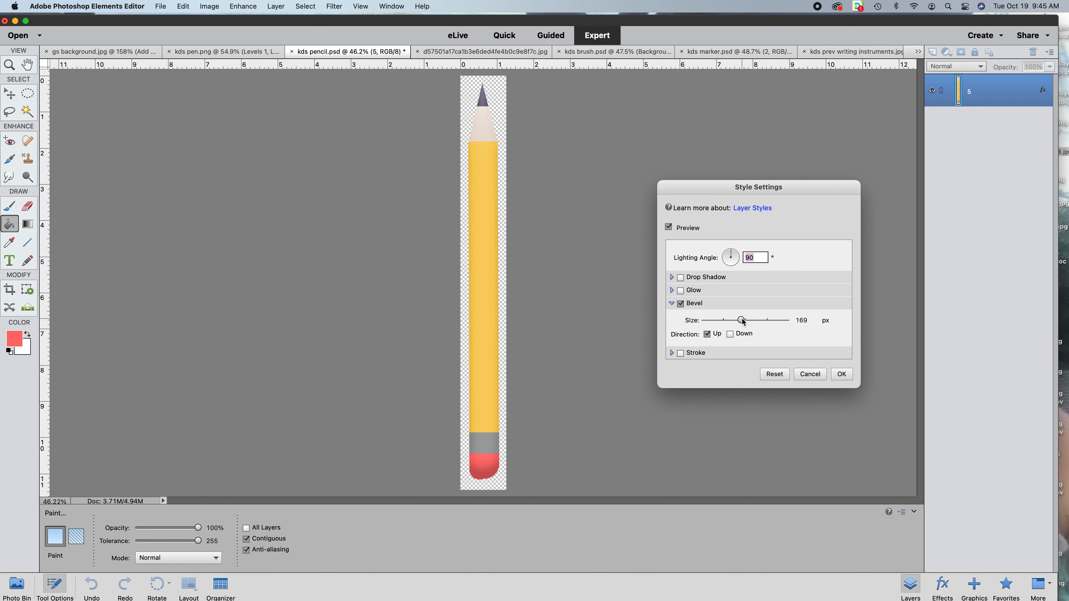
mouse_move(742, 321)
left_mouse_down()
mouse_move(787, 322)
mouse_move(722, 321)
mouse_move(761, 322)
left_mouse_up()
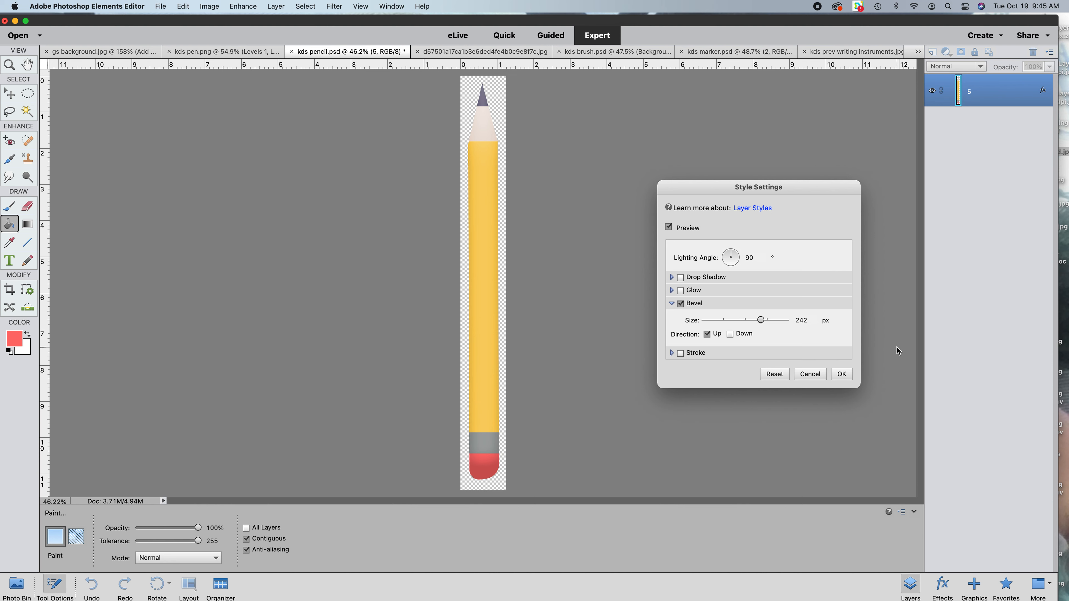
left_click(841, 374)
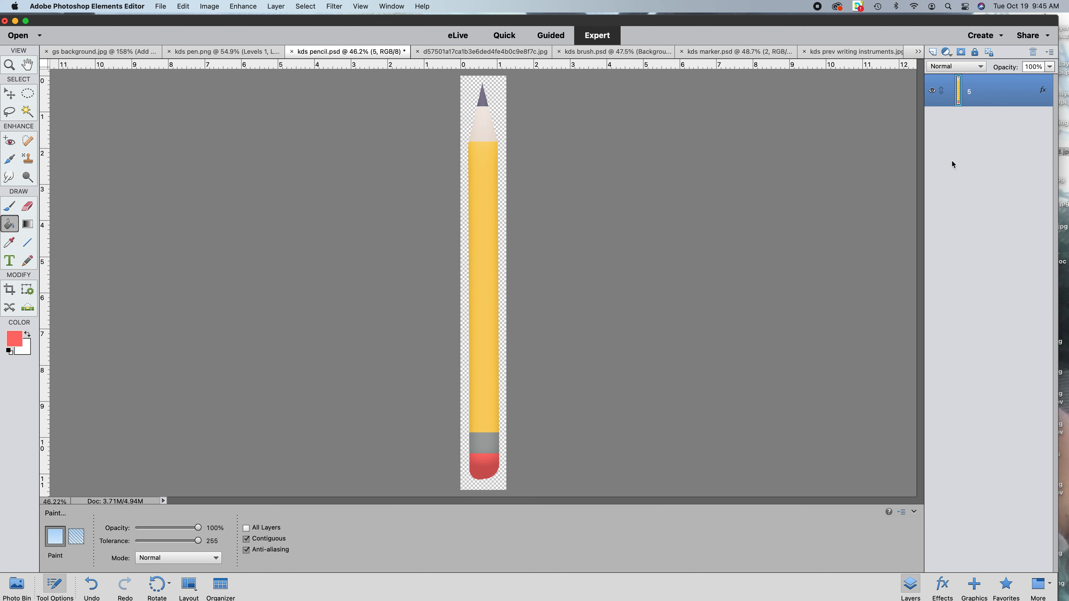
Try a Hue/Saturation adjustment layer over the pencil
left_click(946, 53)
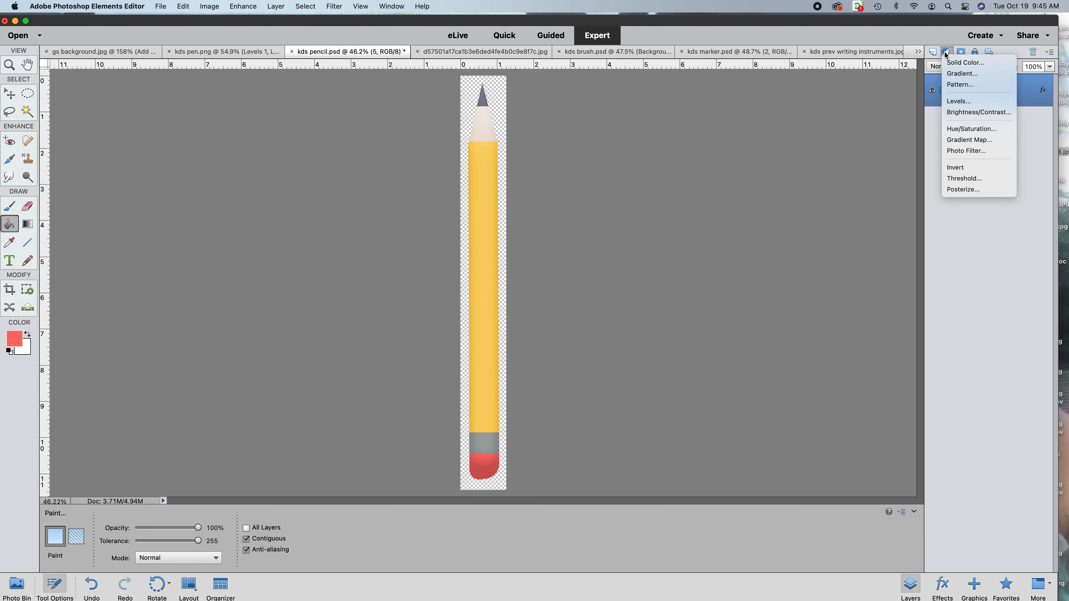
left_click(956, 130)
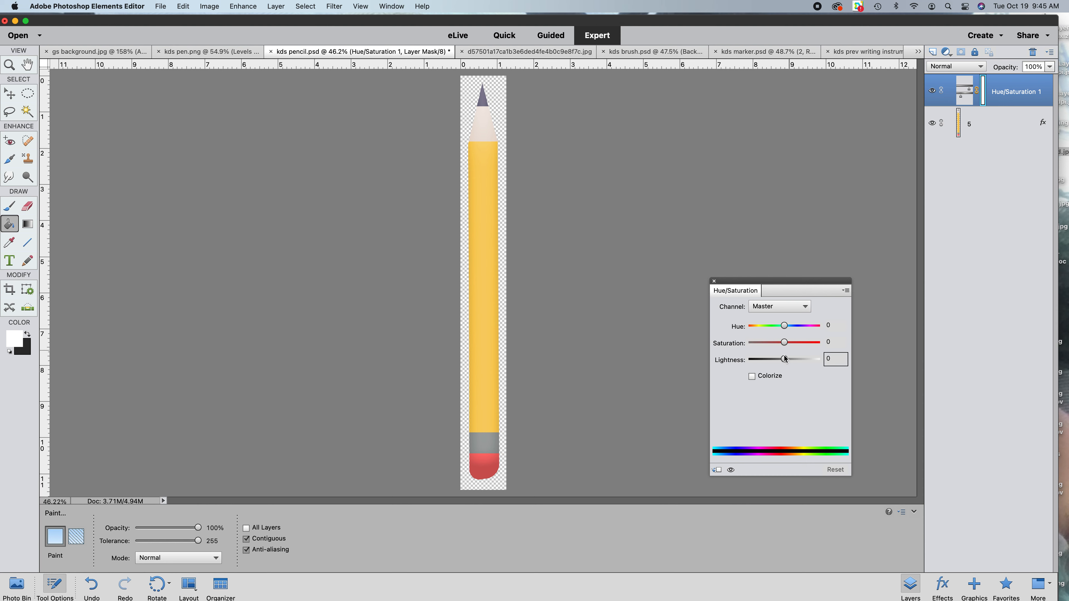
mouse_move(783, 360)
left_mouse_down()
mouse_move(776, 344)
mouse_move(791, 343)
left_mouse_up()
left_click(712, 280)
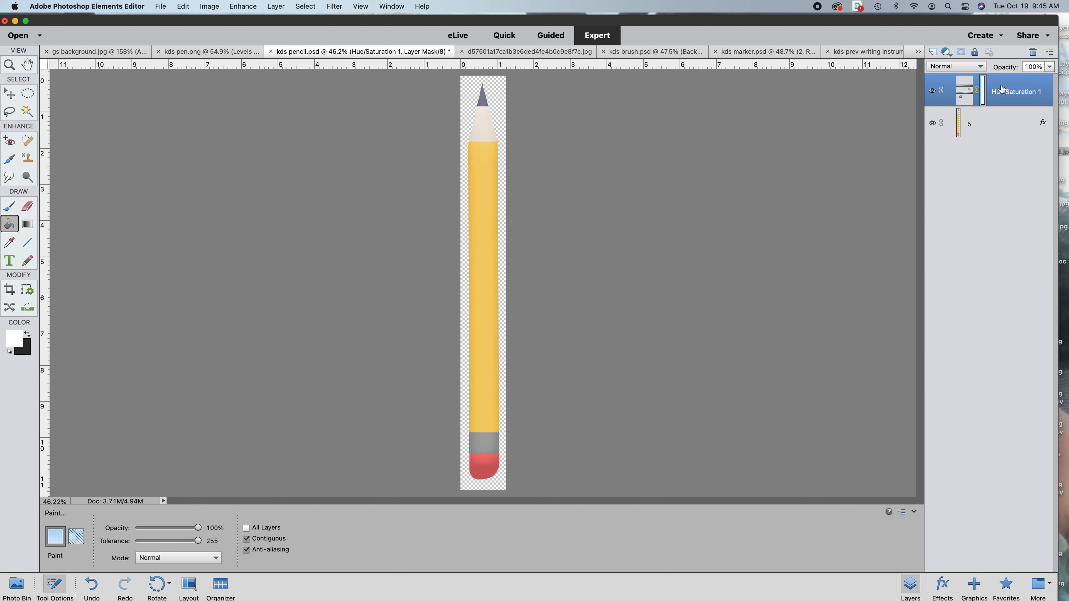
key("super+e")
Add a Levels adjustment layer above the pencil and adjust its input levels to deepen the colors
left_click(946, 51)
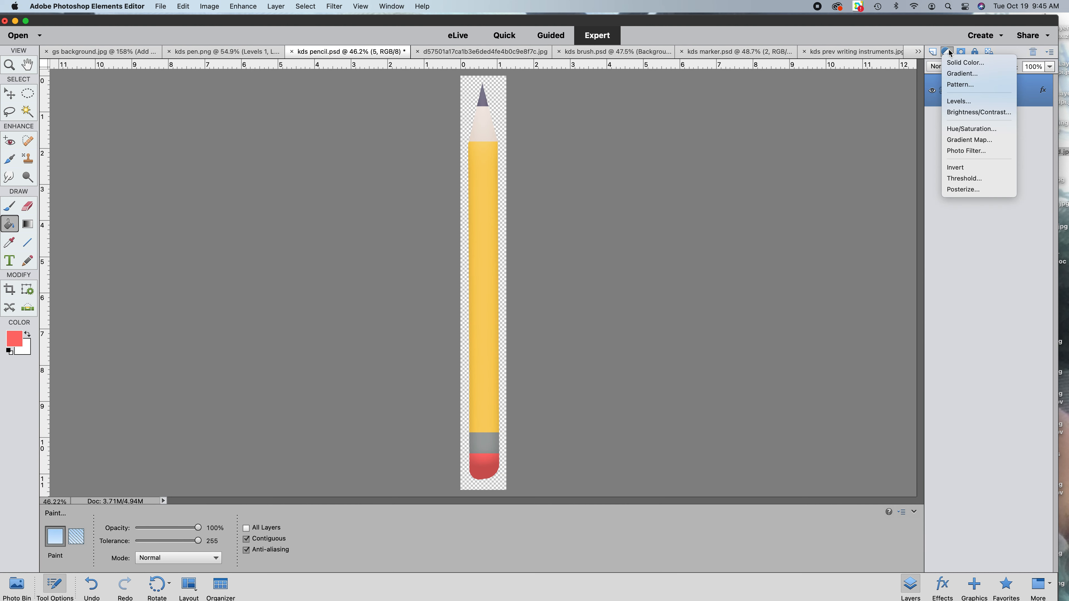
left_click(955, 102)
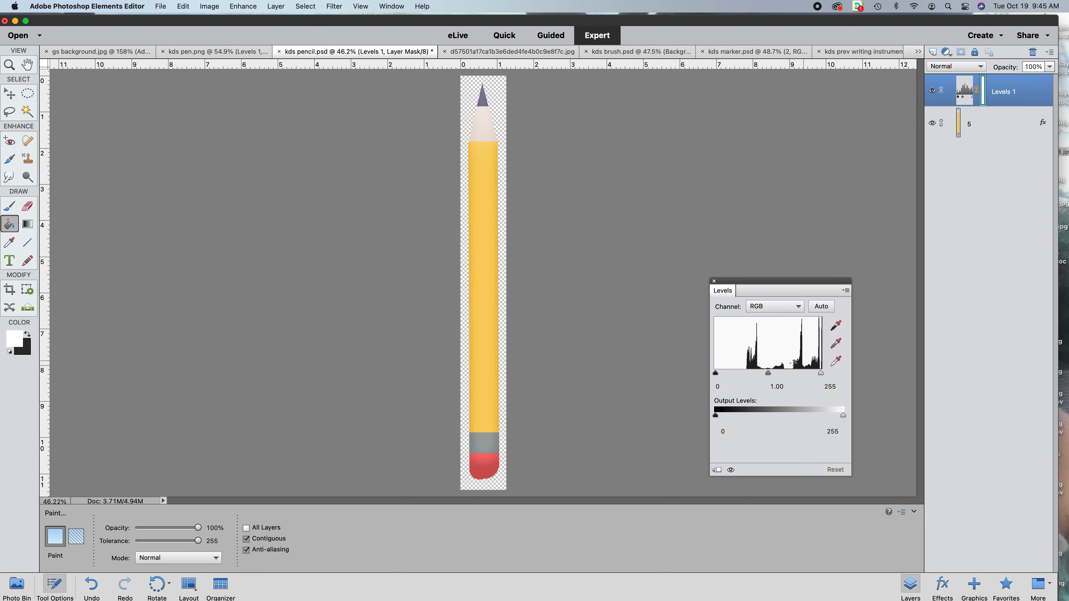
left_click_drag(767, 374, 728, 377)
left_click(713, 281)
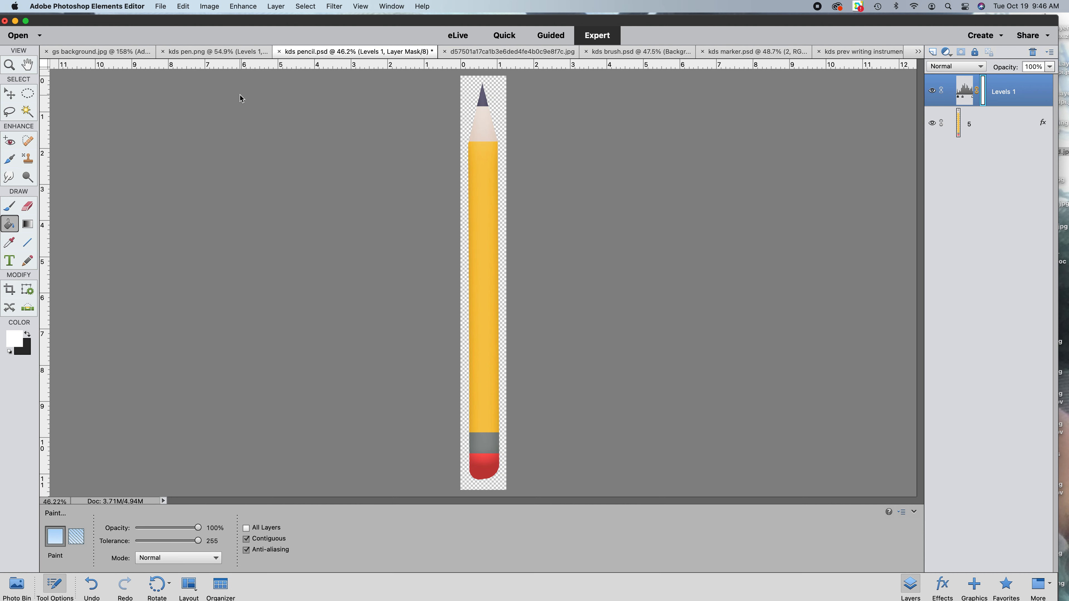
left_click(243, 6)
mouse_move(255, 109)
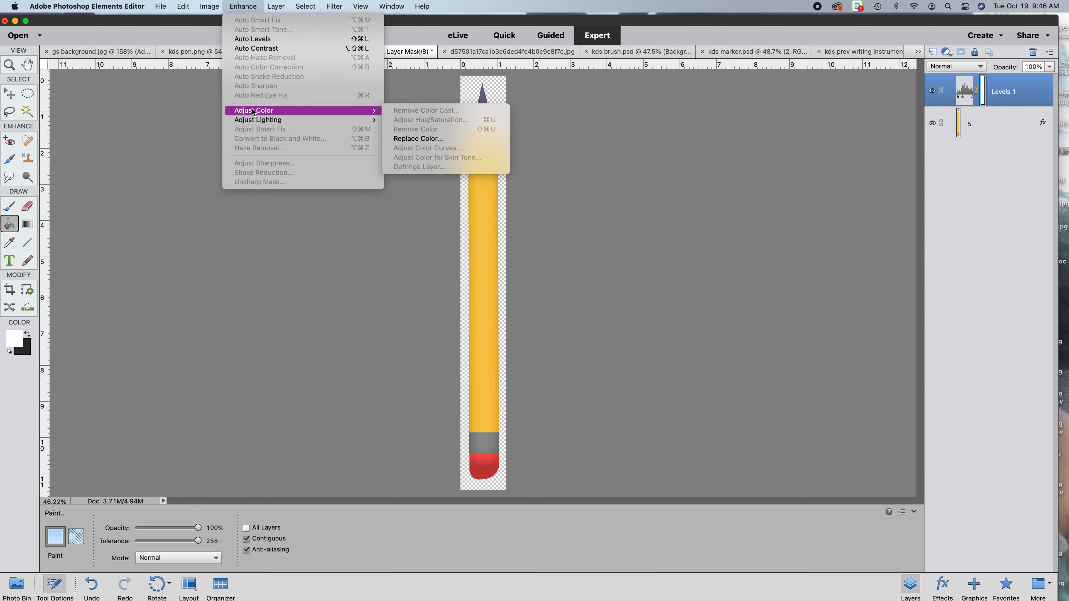
left_click(405, 140)
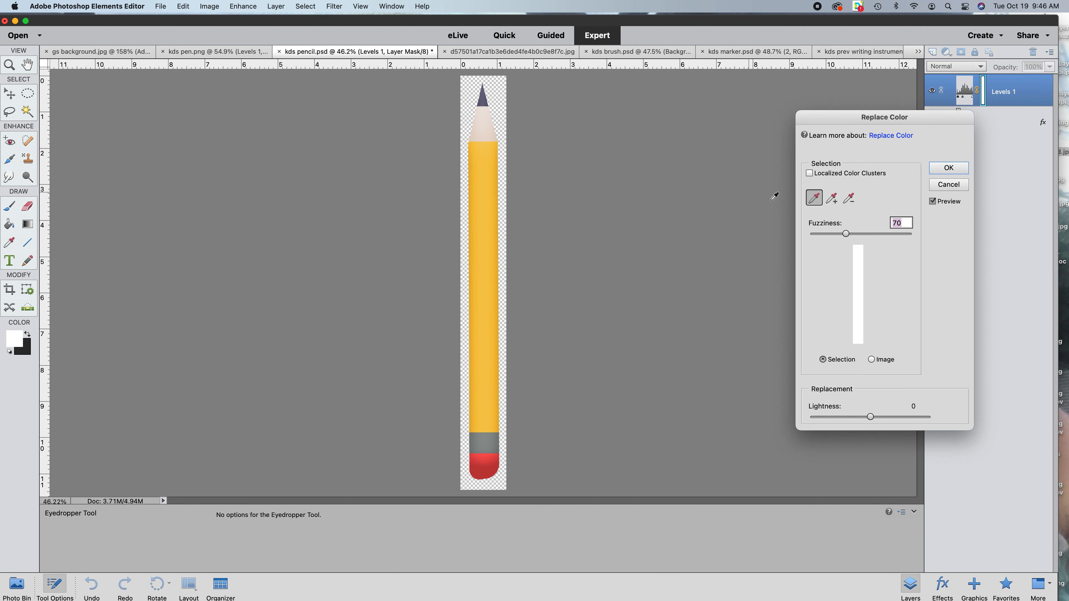
left_click(948, 168)
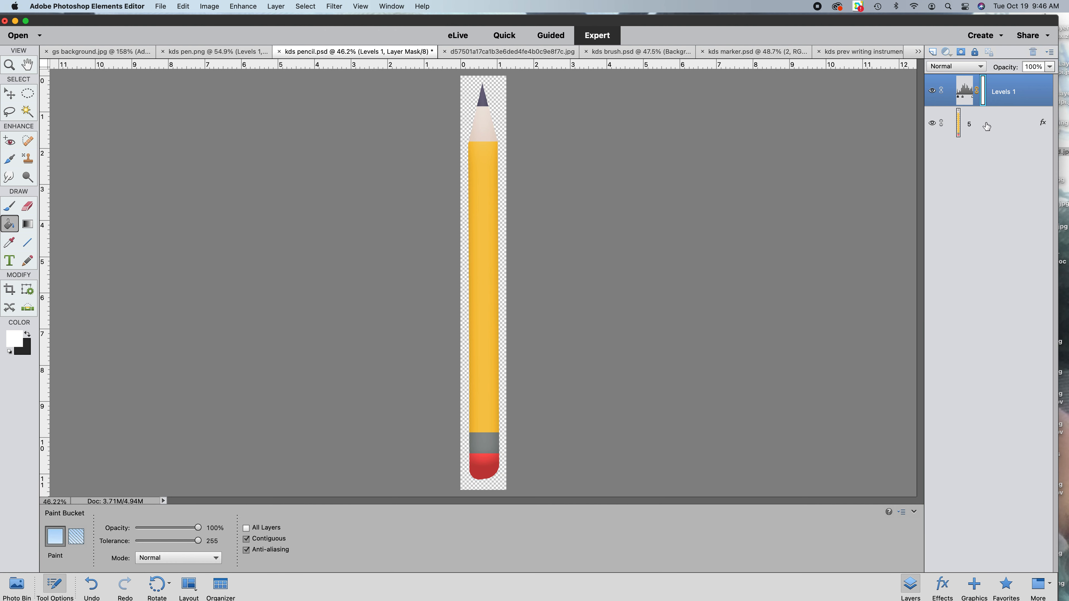
Merge the Levels adjustment with the pencil layer, and darken the lead tip using Replace Color with lightness -37
right_click(987, 125)
left_click(931, 317)
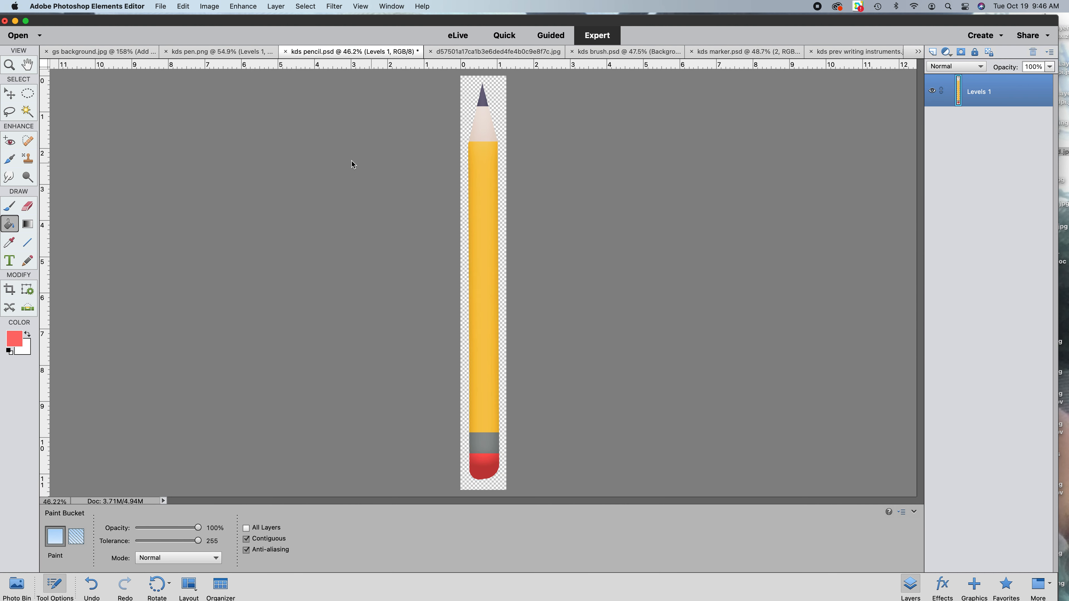
left_click(241, 10)
mouse_move(260, 113)
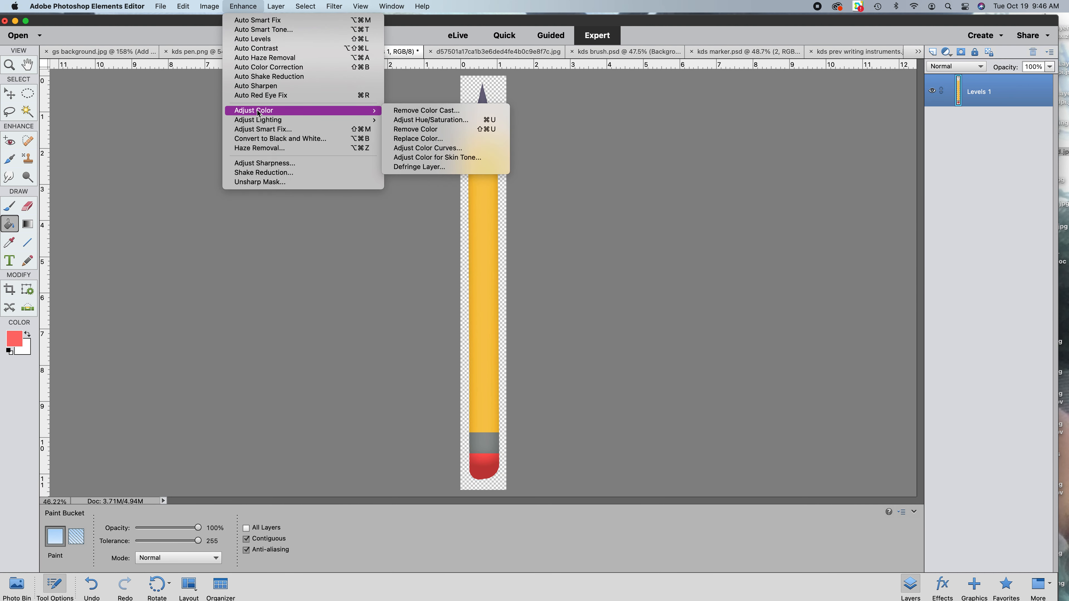
left_click(417, 139)
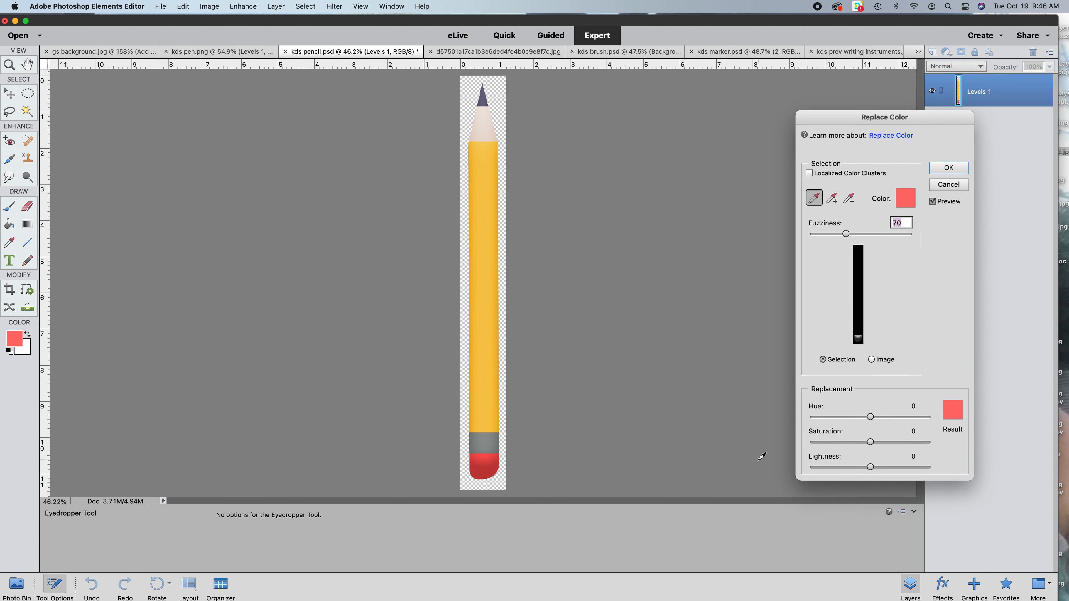
left_click(486, 92)
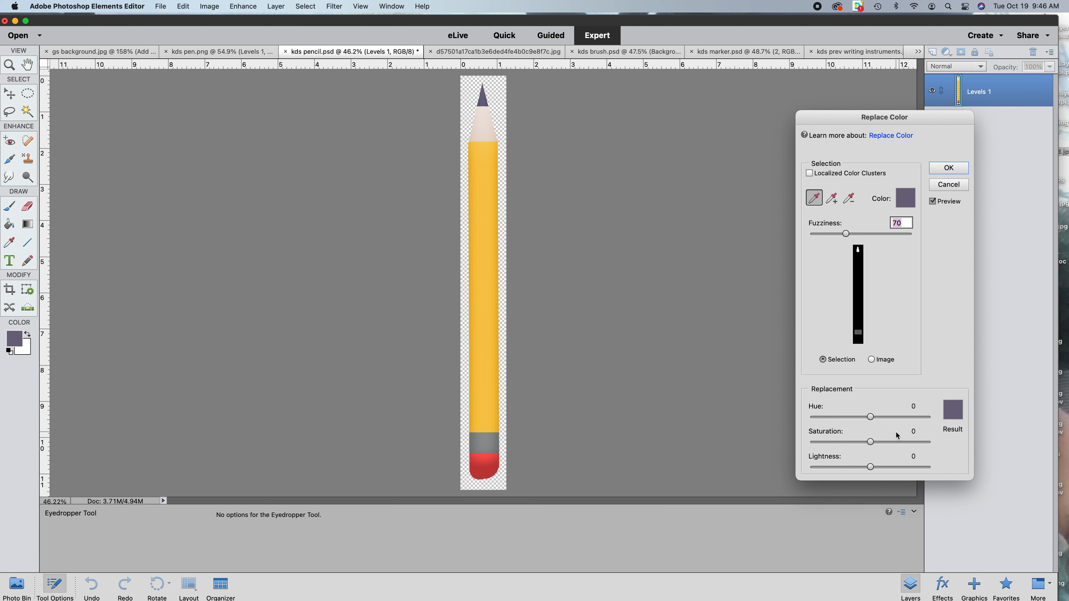
left_click_drag(871, 466, 848, 465)
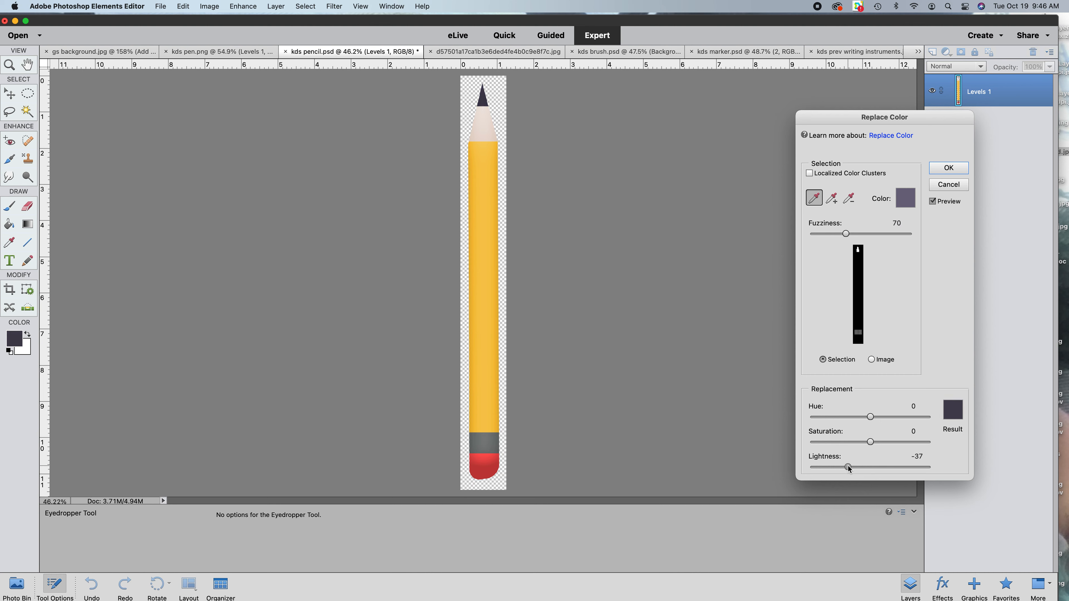
left_click(948, 168)
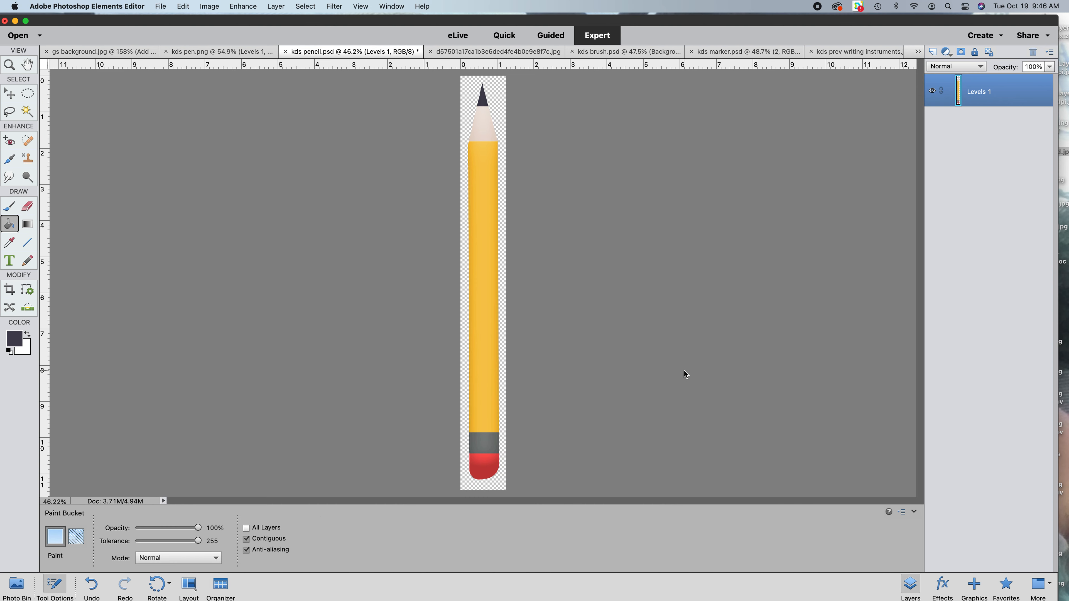
Show the thumbnails of the open files
left_click(20, 584)
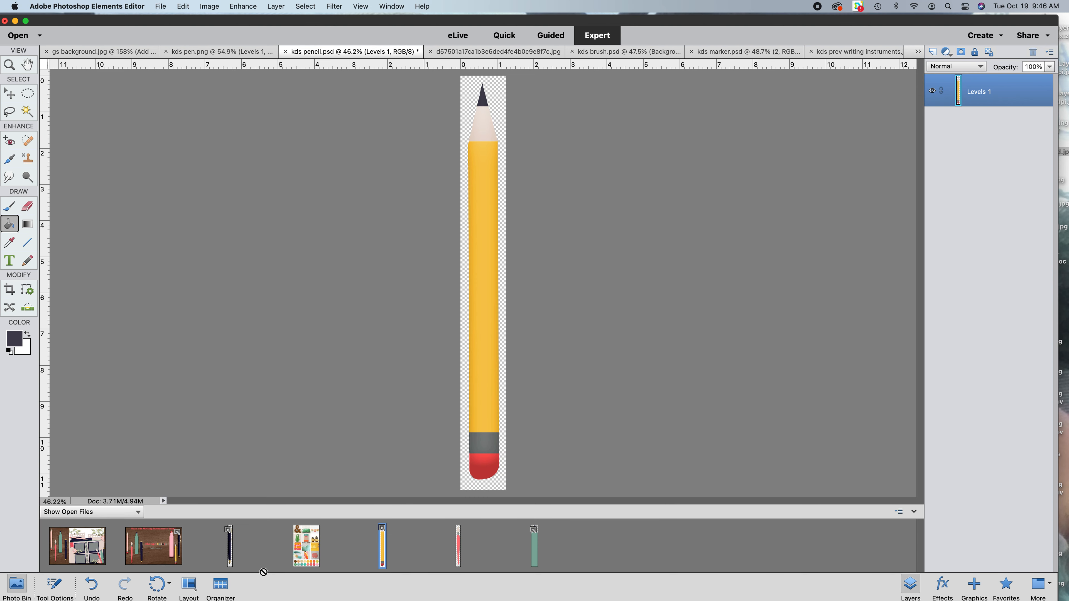